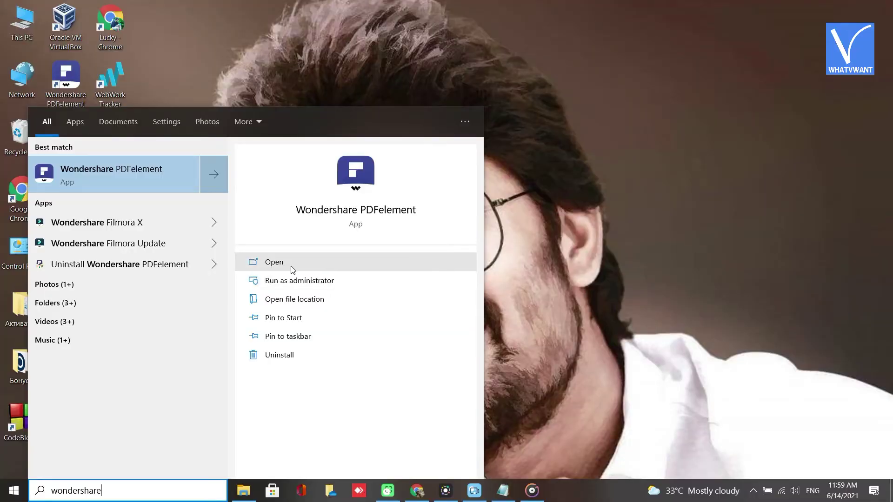
- Launch PDFelement and open project documrnt (2).pdf from the Downloads folder
{"action": "left_click", "coordinate": [292, 266]}
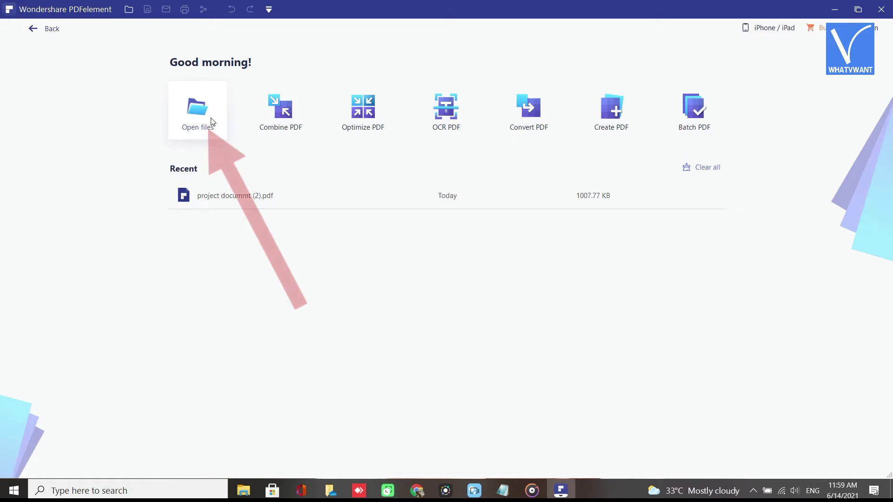
{"action": "left_click", "coordinate": [215, 122]}
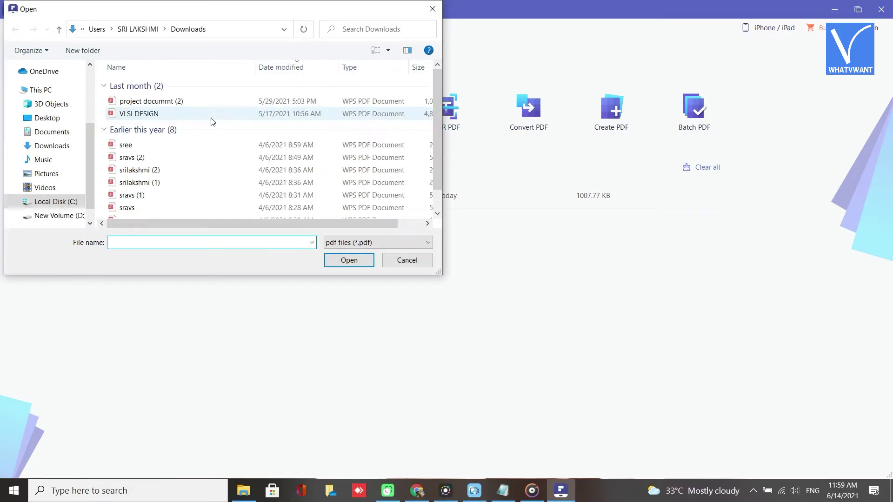
{"action": "left_click", "coordinate": [200, 107]}
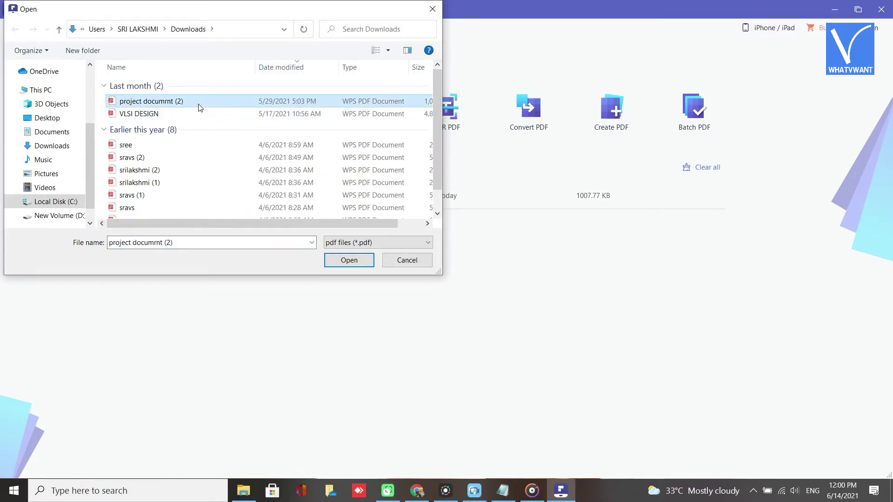
{"action": "double_click", "coordinate": [200, 107]}
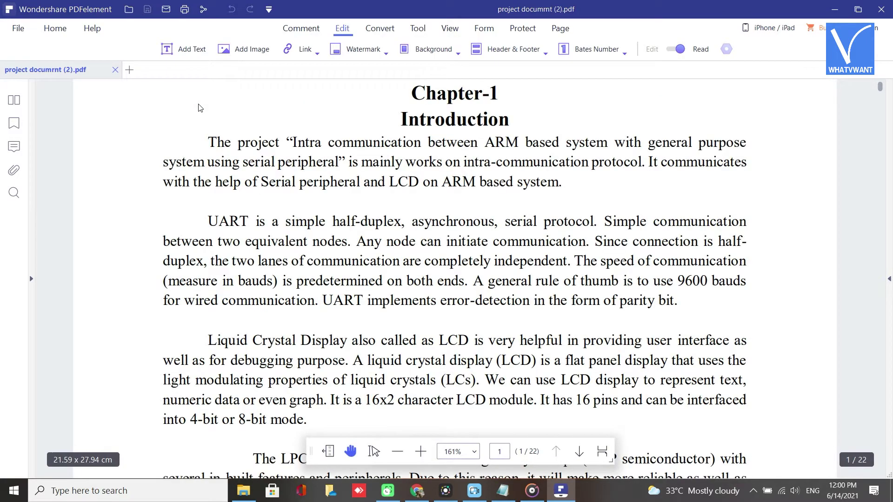
- Add a permission password with 'No changes are allowed' and save the security settings
{"action": "left_click", "coordinate": [529, 30]}
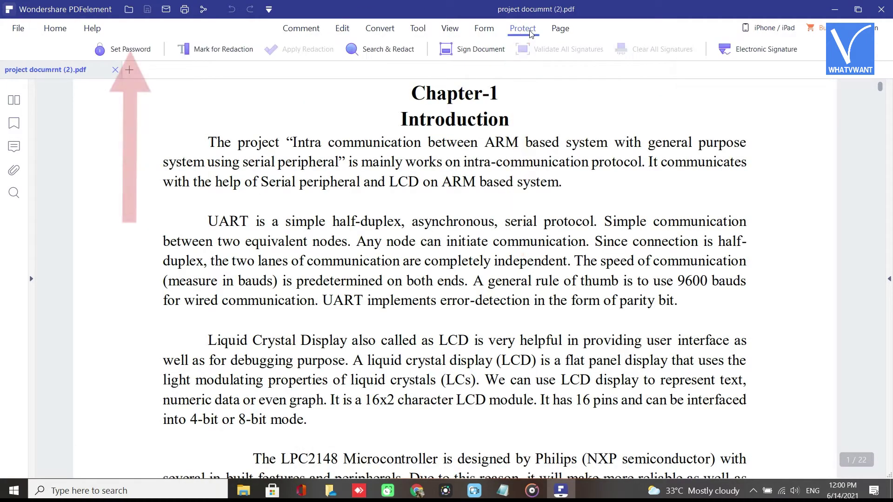
{"action": "left_click", "coordinate": [137, 52]}
{"action": "left_click", "coordinate": [318, 181]}
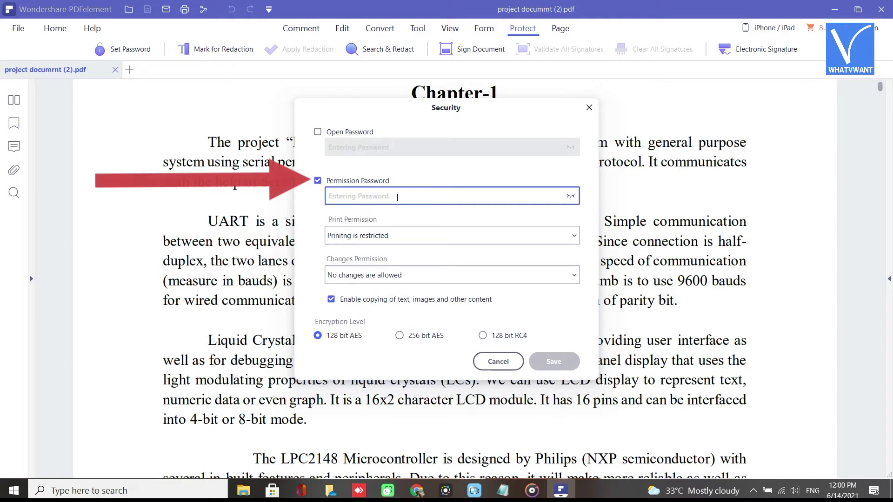
{"action": "type", "text": "12345"}
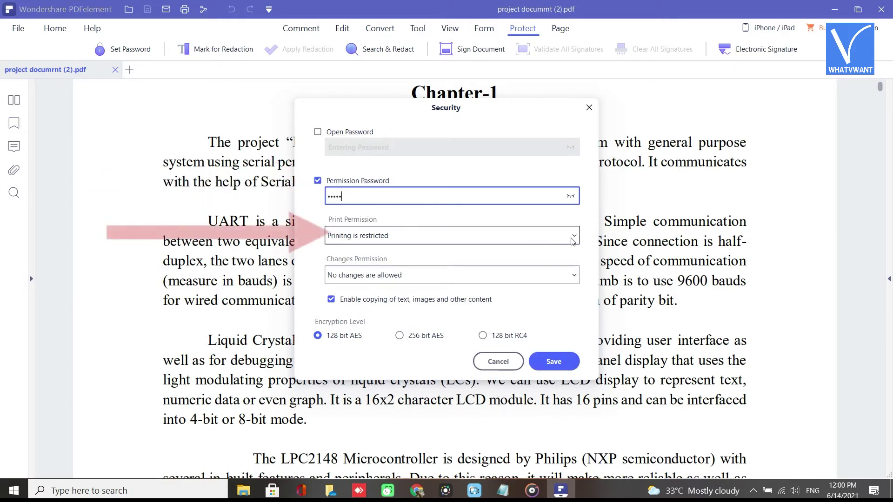
{"action": "left_click", "coordinate": [574, 275]}
{"action": "left_click", "coordinate": [522, 296]}
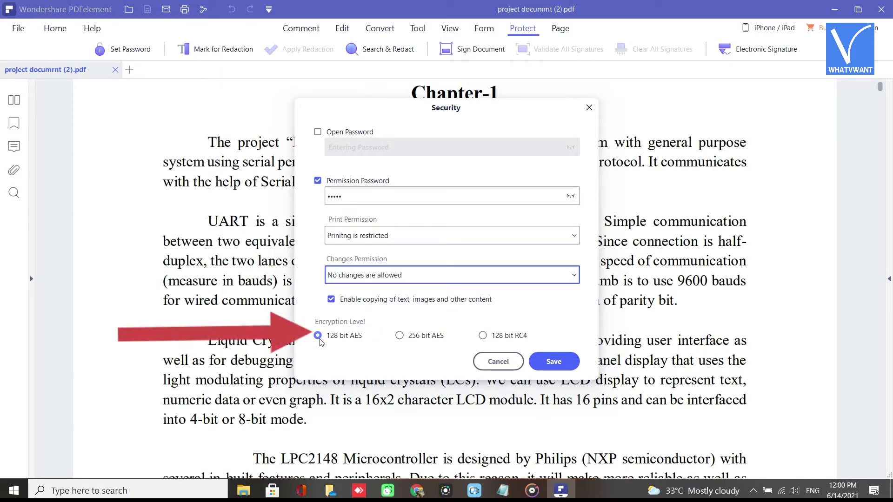
{"action": "left_click", "coordinate": [572, 362]}
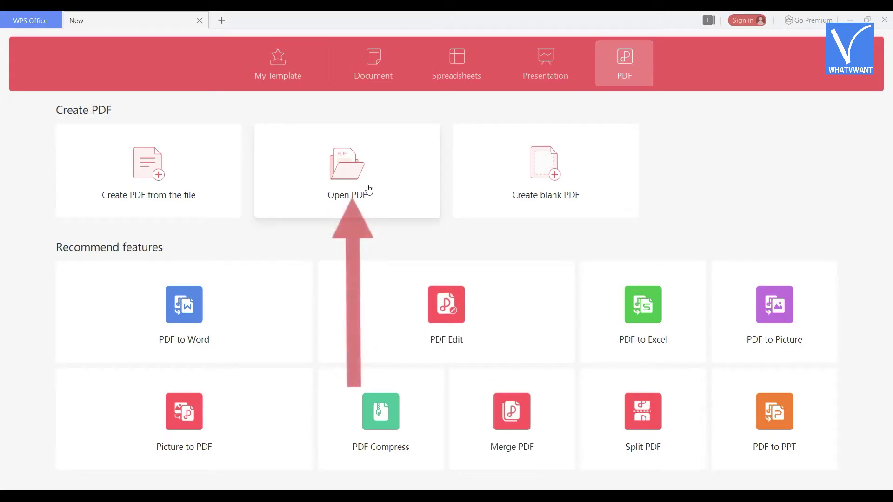
- Open project documrnt (2).pdf from the Downloads folder in WPS Office
{"action": "left_click", "coordinate": [369, 189]}
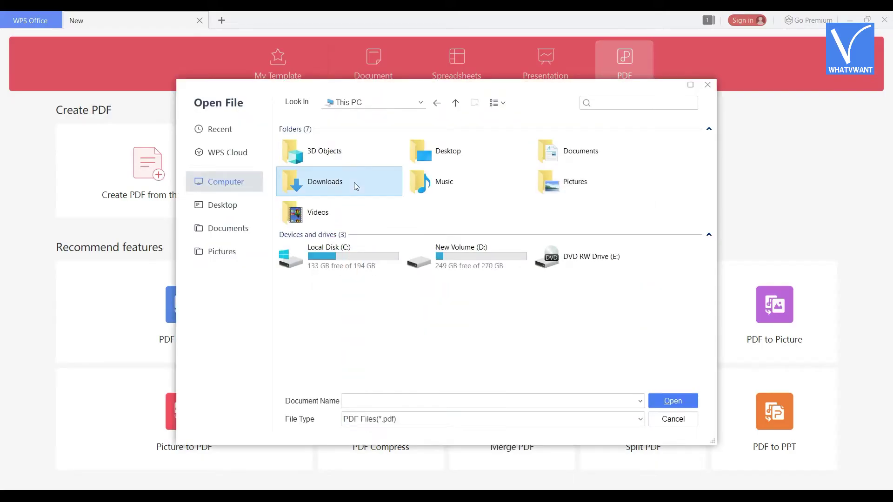
{"action": "double_click", "coordinate": [353, 182]}
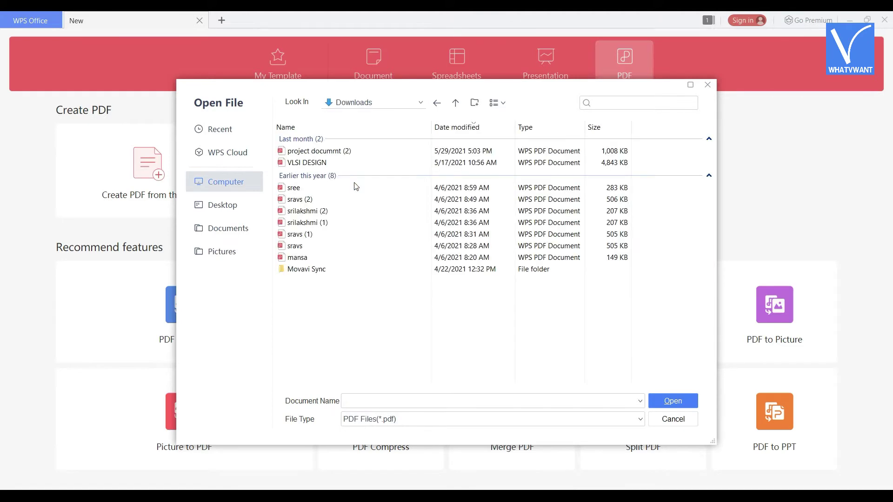
{"action": "double_click", "coordinate": [352, 154]}
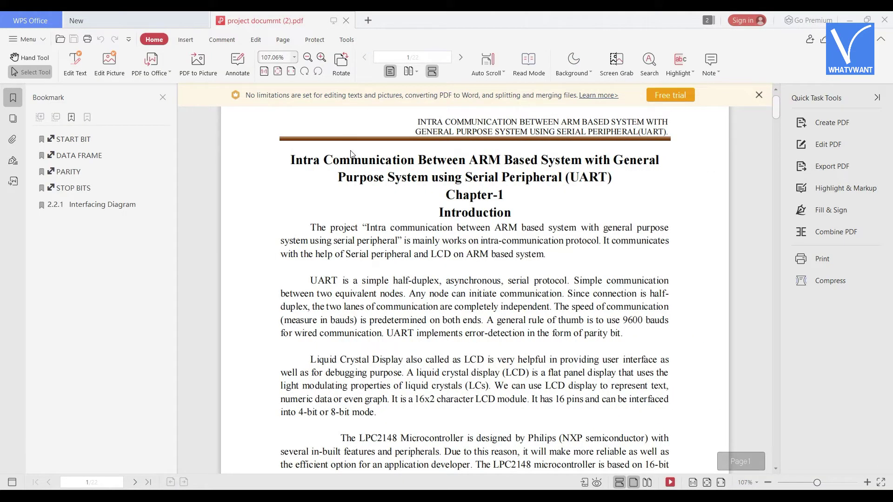
- In Protect > Encrypt, enable and enter an editing-and-extracting password, then confirm it
{"action": "left_click", "coordinate": [322, 41]}
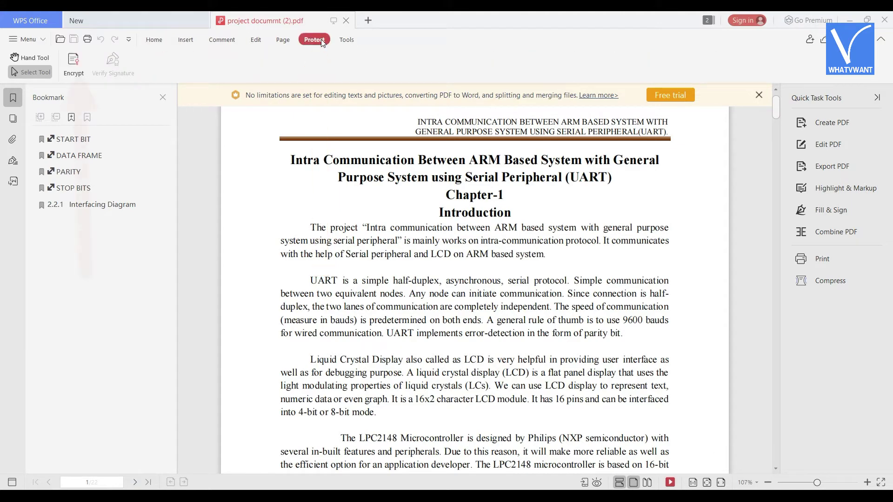
{"action": "left_click", "coordinate": [70, 63]}
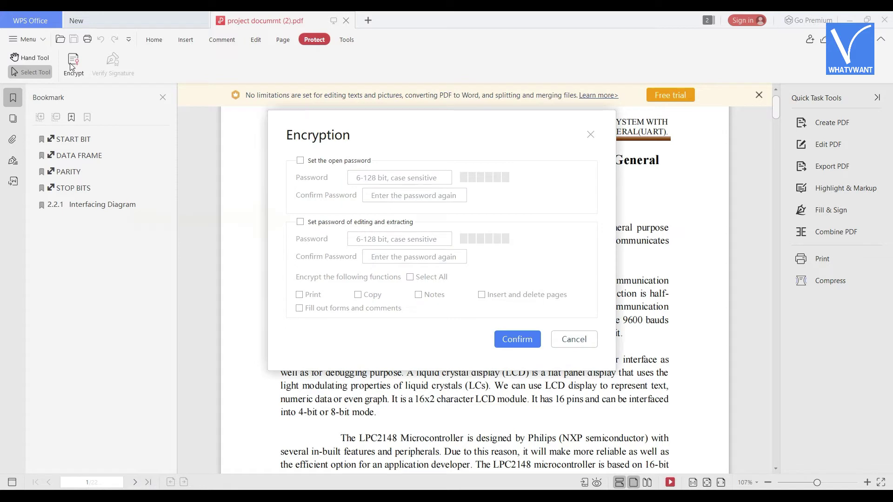
{"action": "left_click", "coordinate": [300, 222]}
{"action": "left_click", "coordinate": [383, 240]}
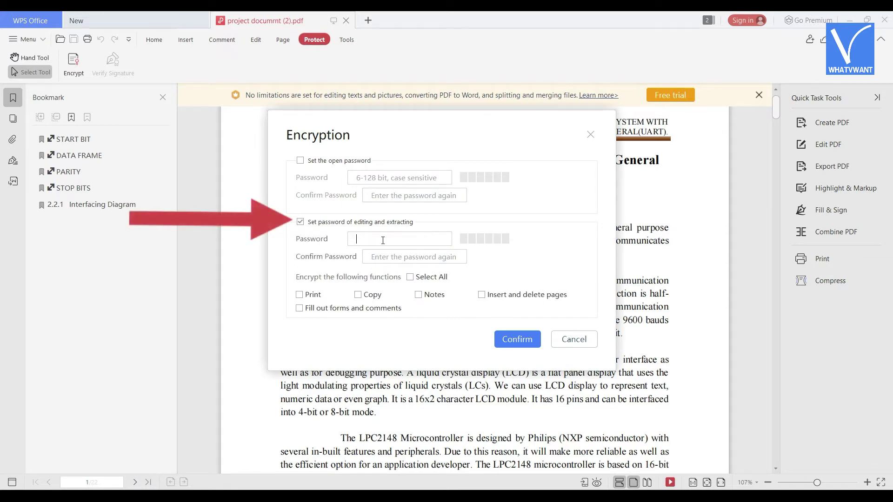
{"action": "type", "text": "1234567"}
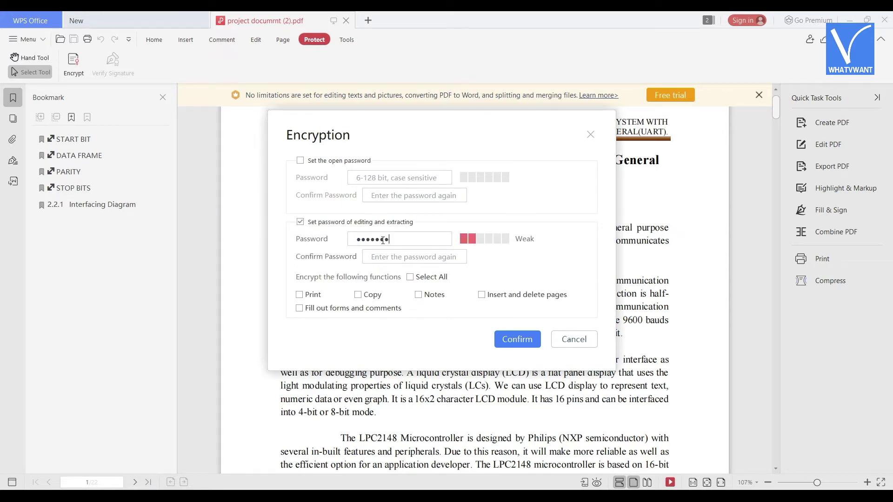
{"action": "type", "text": "89012"}
{"action": "left_click", "coordinate": [394, 258]}
{"action": "type", "text": "123456789"}
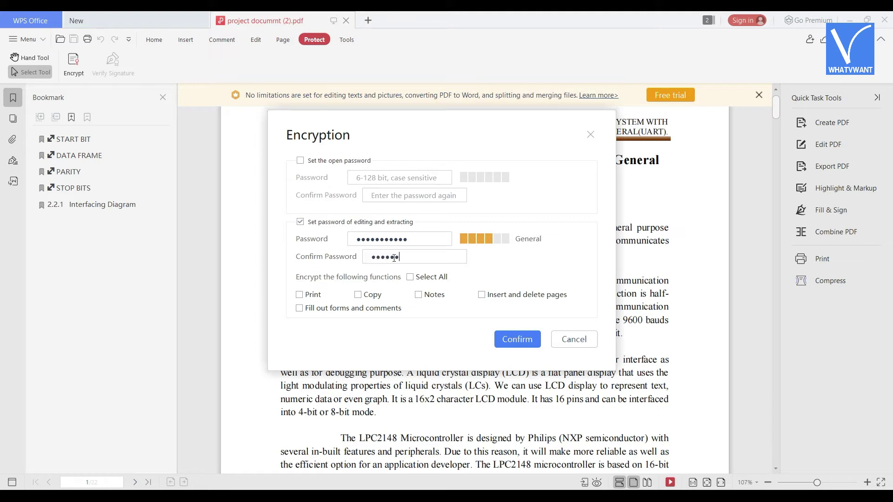
{"action": "type", "text": "012"}
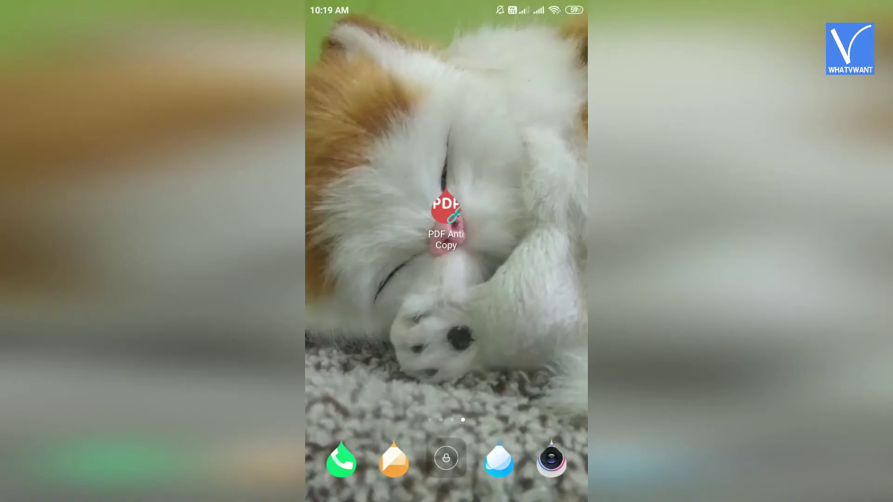
- Launch PDF Anti Copy and select project documrnt (2).pdf from the Download folder
{"action": "left_click", "coordinate": [446, 207]}
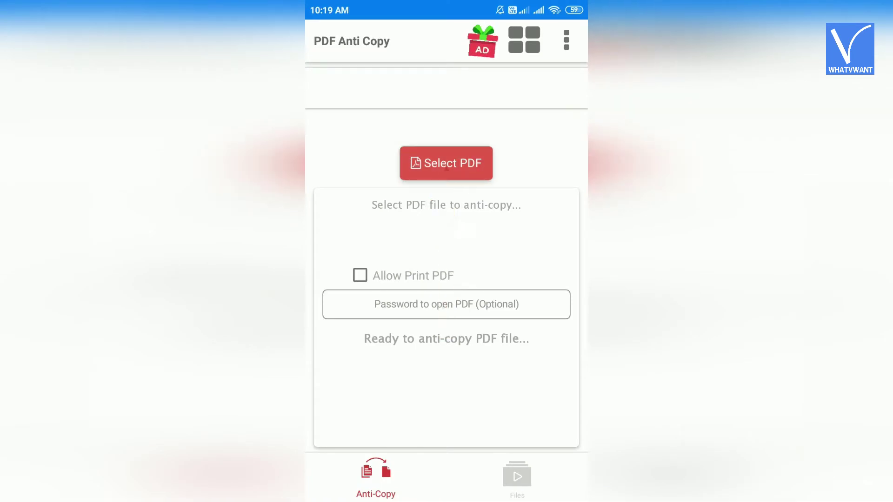
{"action": "left_click", "coordinate": [446, 162]}
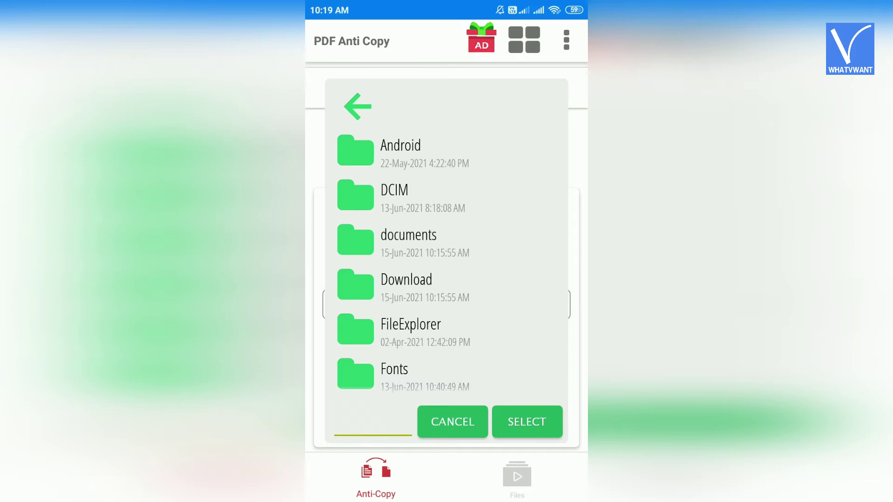
{"action": "left_click", "coordinate": [406, 285]}
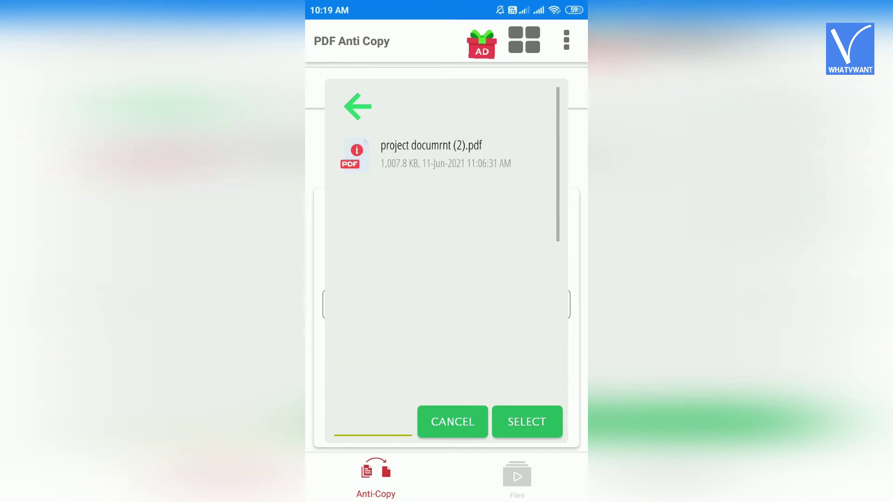
{"action": "left_click", "coordinate": [433, 153]}
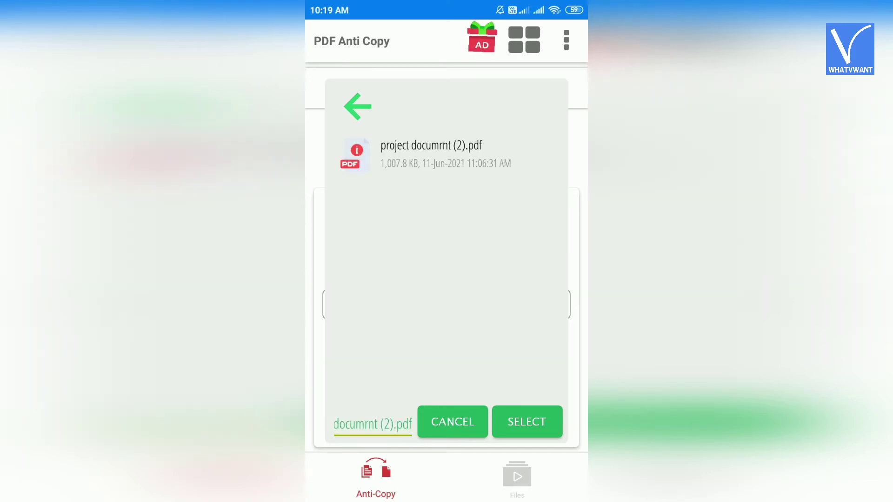
{"action": "left_click", "coordinate": [527, 421]}
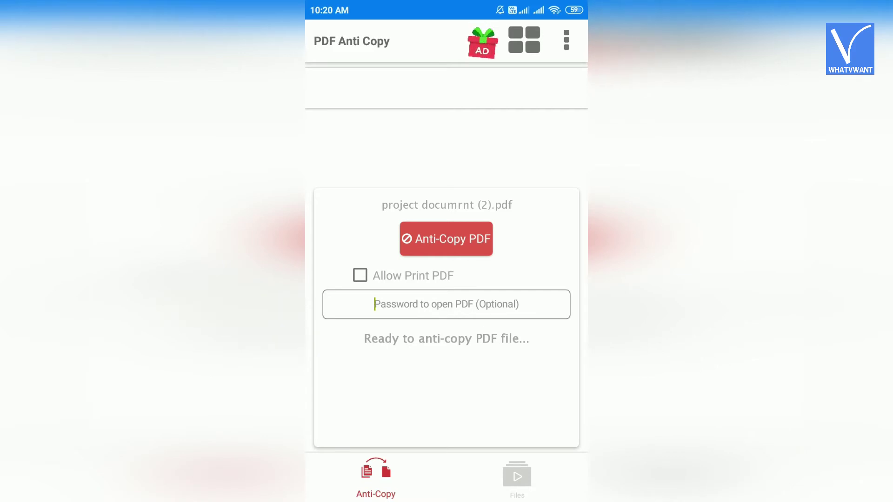
- Keep Allow Print PDF checked and create the anti-copy version of the PDF
{"action": "left_click", "coordinate": [361, 275]}
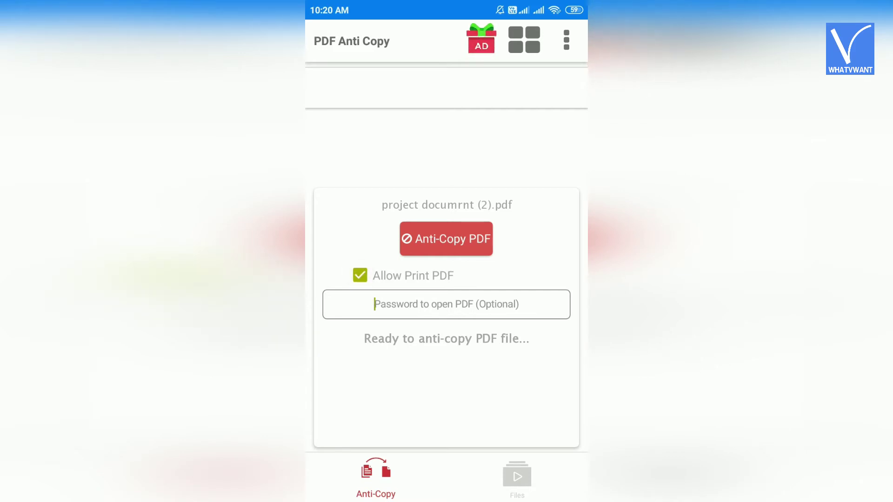
{"action": "left_click", "coordinate": [446, 239]}
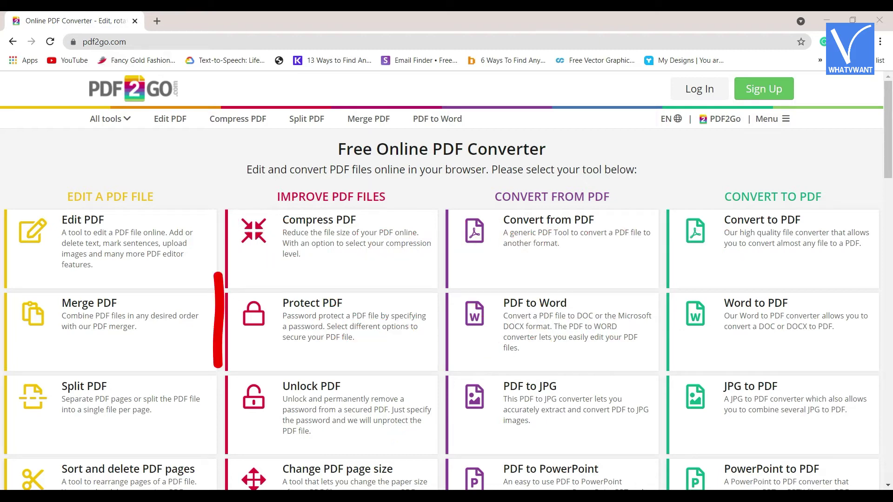
- Open PDF2Go's Protect PDF tool and upload project documrnt (2).pdf from Downloads
{"action": "left_click", "coordinate": [364, 354]}
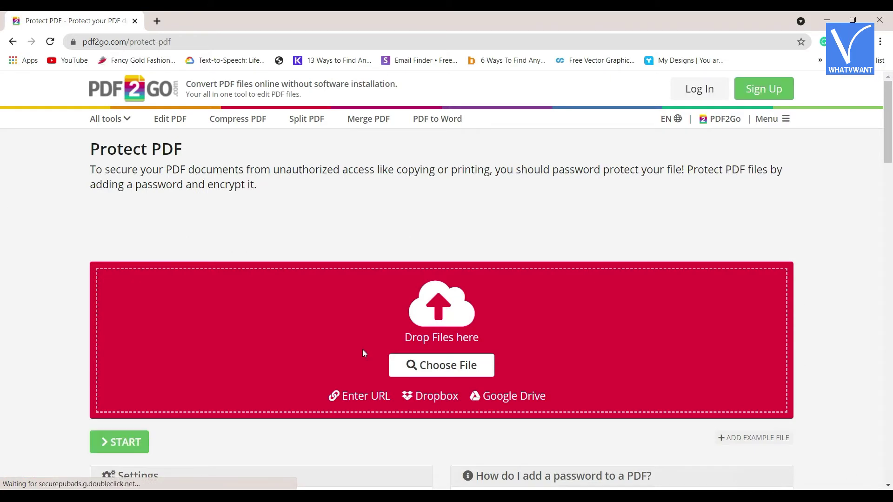
{"action": "left_click", "coordinate": [459, 365]}
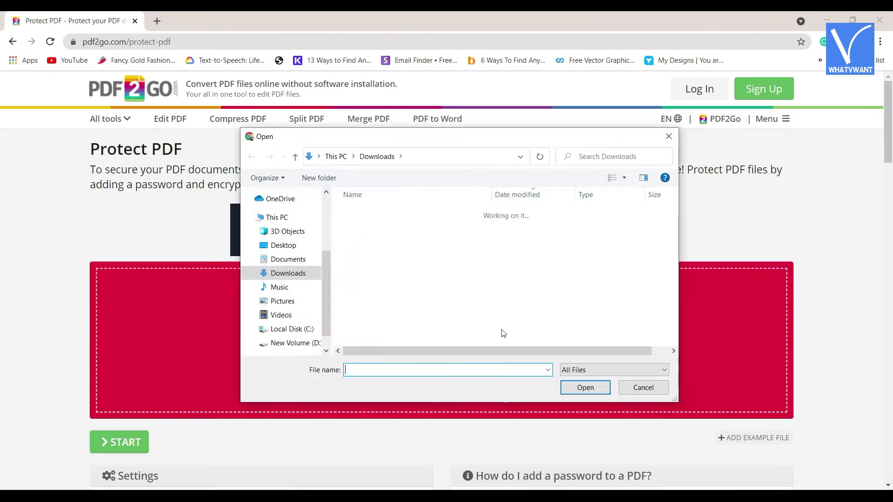
{"action": "left_click_drag", "start_coordinate": [678, 215], "coordinate": [680, 247]}
{"action": "double_click", "coordinate": [420, 244]}
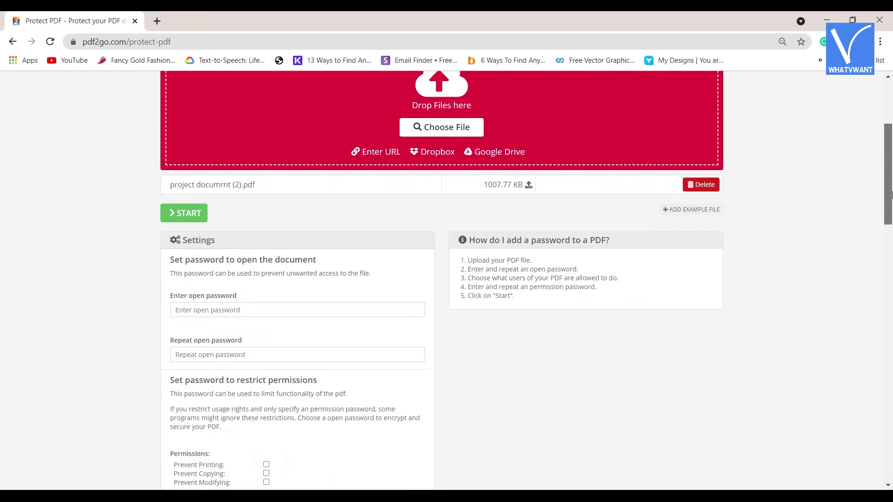
{"action": "left_click_drag", "start_coordinate": [892, 208], "coordinate": [892, 234]}
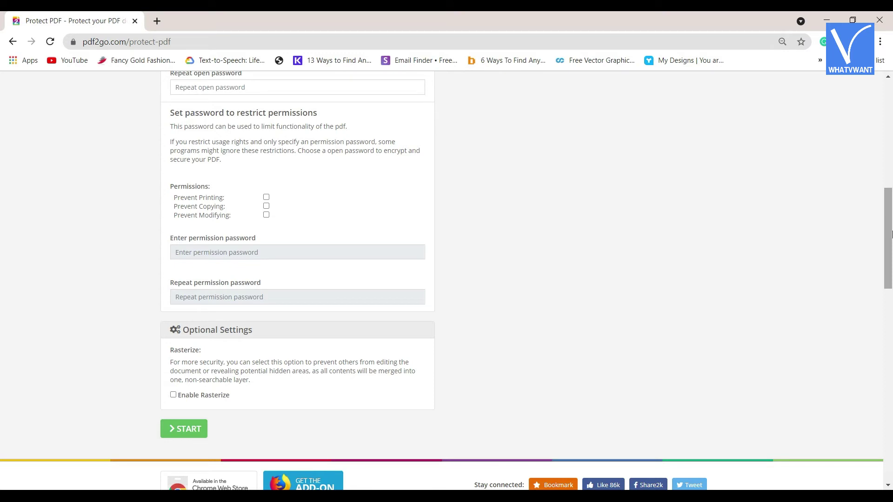
- Prevent printing, copying and modifying with a suggested permission password, then start protection
{"action": "left_click", "coordinate": [266, 197]}
{"action": "left_click", "coordinate": [266, 206]}
{"action": "left_click", "coordinate": [267, 215]}
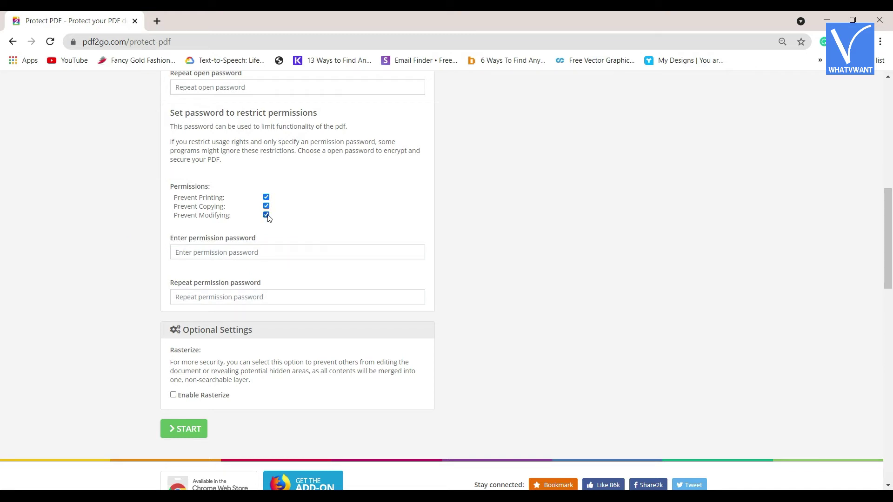
{"action": "left_click", "coordinate": [268, 251]}
{"action": "left_click", "coordinate": [360, 275]}
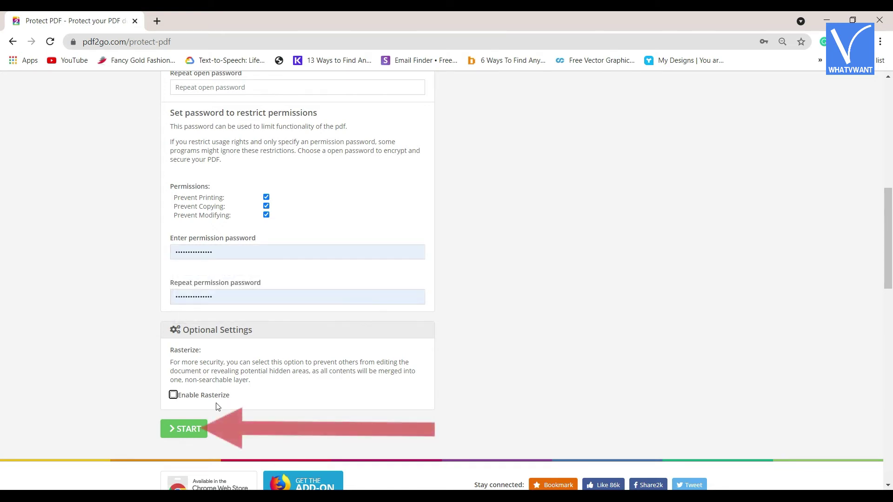
{"action": "left_click", "coordinate": [192, 433]}
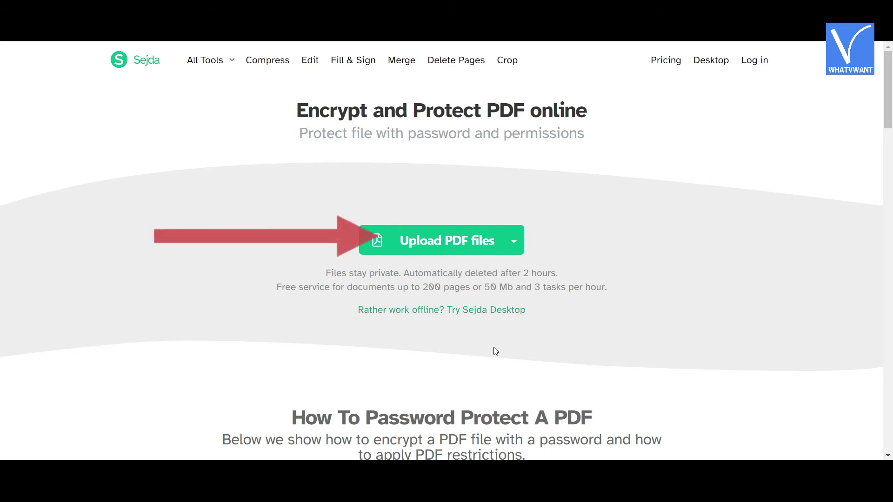
- Upload project documrnt (2).pdf to Sejda and encrypt it with a permissions password and Strong (AES 256 bits)
{"action": "left_click", "coordinate": [461, 240]}
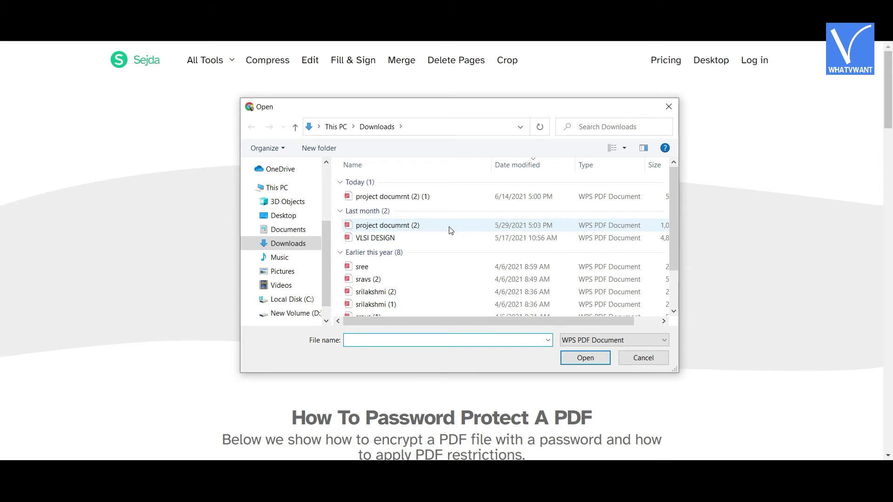
{"action": "double_click", "coordinate": [451, 230]}
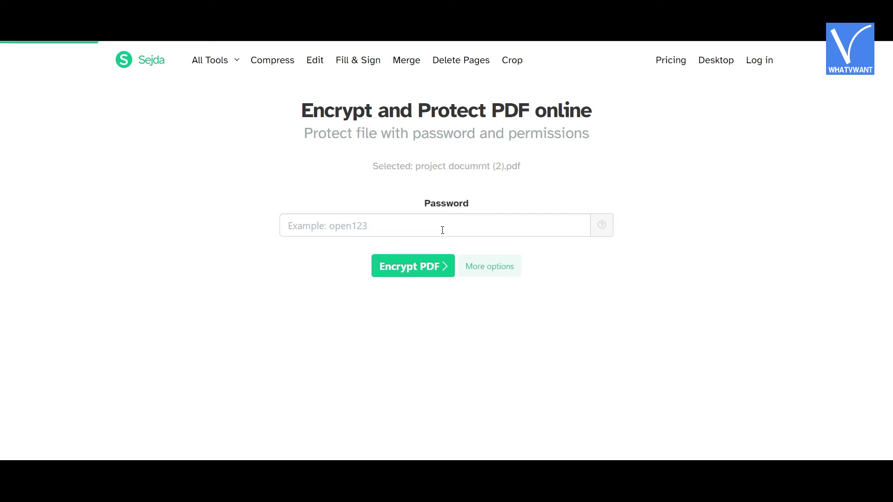
{"action": "left_click", "coordinate": [489, 267]}
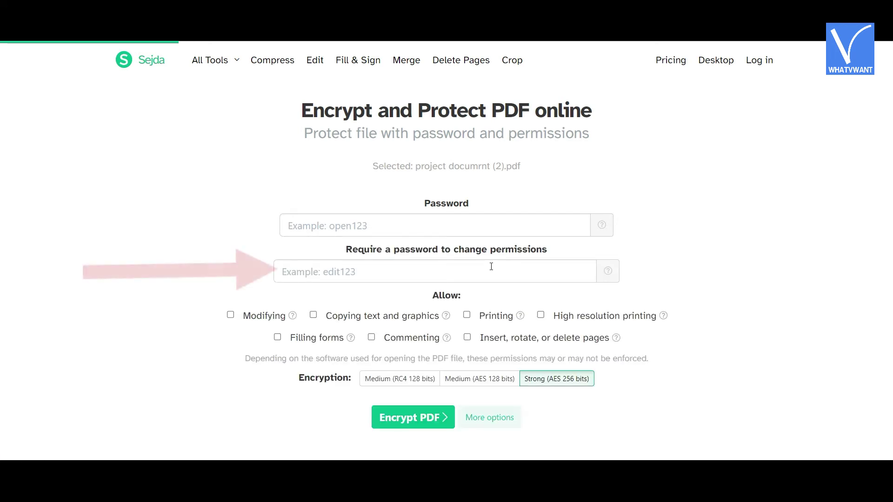
{"action": "left_click", "coordinate": [491, 266]}
{"action": "type", "text": "123455"}
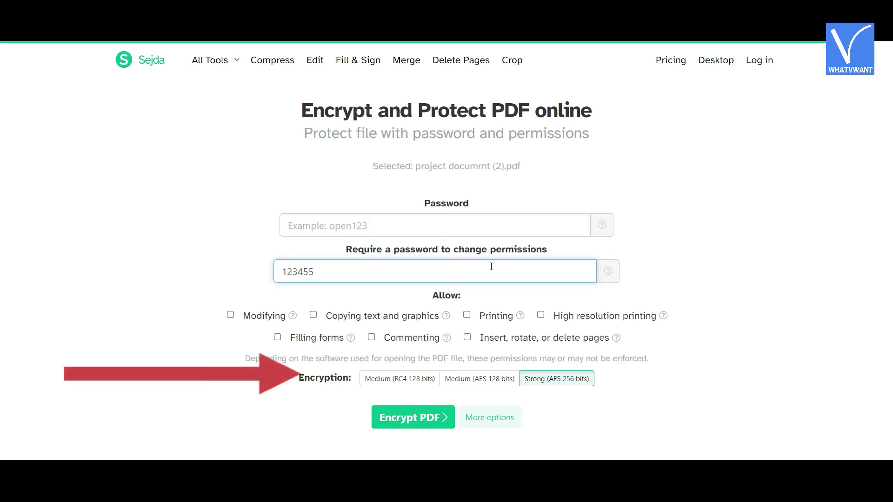
{"action": "left_click", "coordinate": [529, 379]}
{"action": "left_click", "coordinate": [423, 421]}
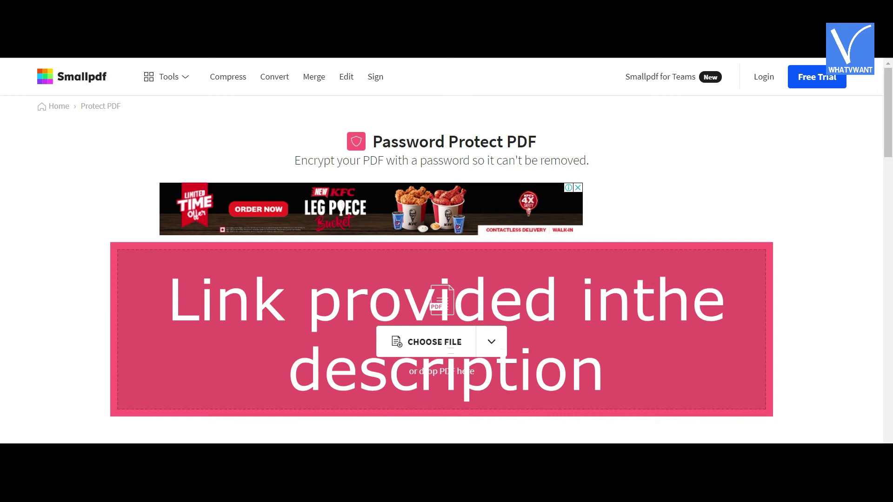
- Upload network layer_unit4.pdf to Smallpdf, enter and repeat a password, and encrypt it
{"action": "left_click", "coordinate": [445, 344]}
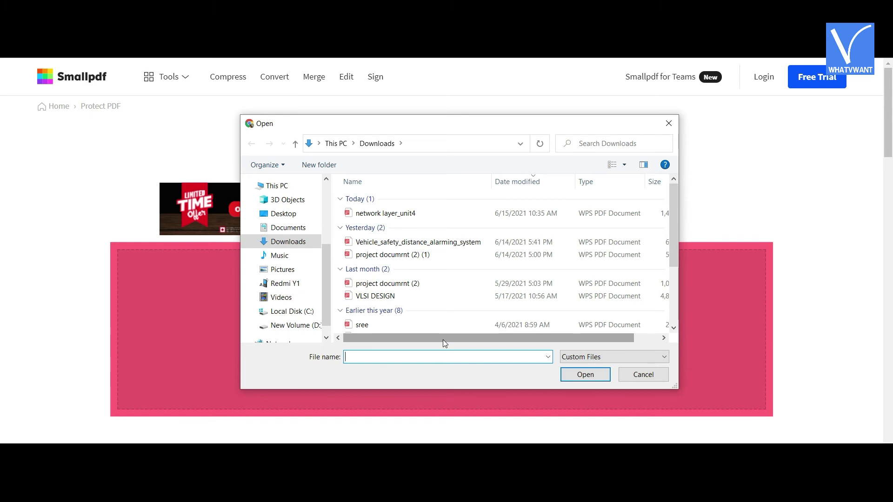
{"action": "left_click", "coordinate": [418, 242]}
{"action": "double_click", "coordinate": [414, 214]}
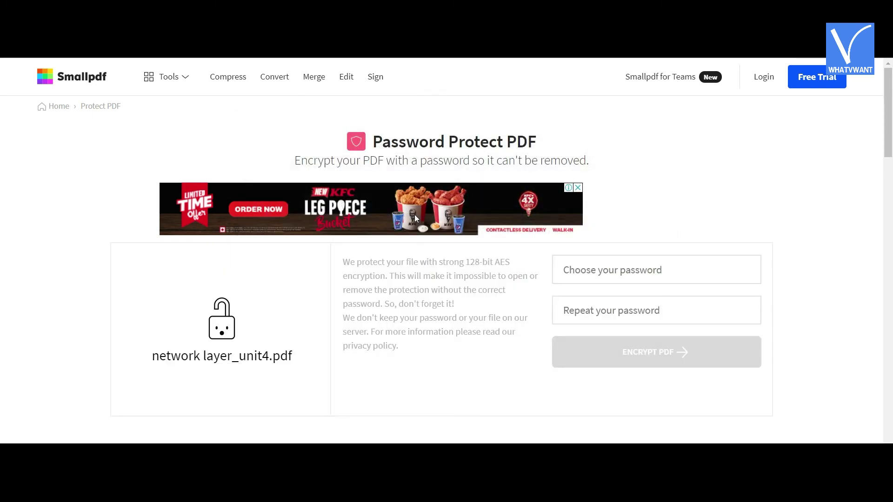
{"action": "left_click", "coordinate": [575, 269]}
{"action": "type", "text": "1234"}
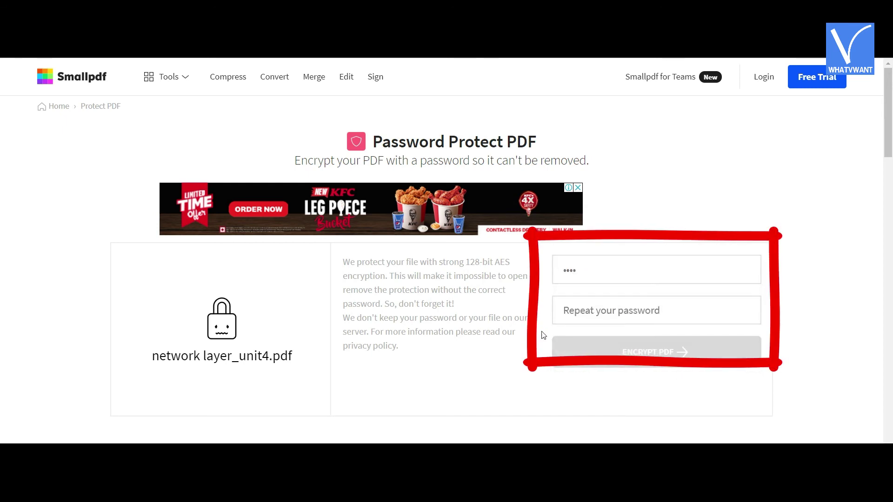
{"action": "left_click", "coordinate": [602, 317]}
{"action": "type", "text": "1234"}
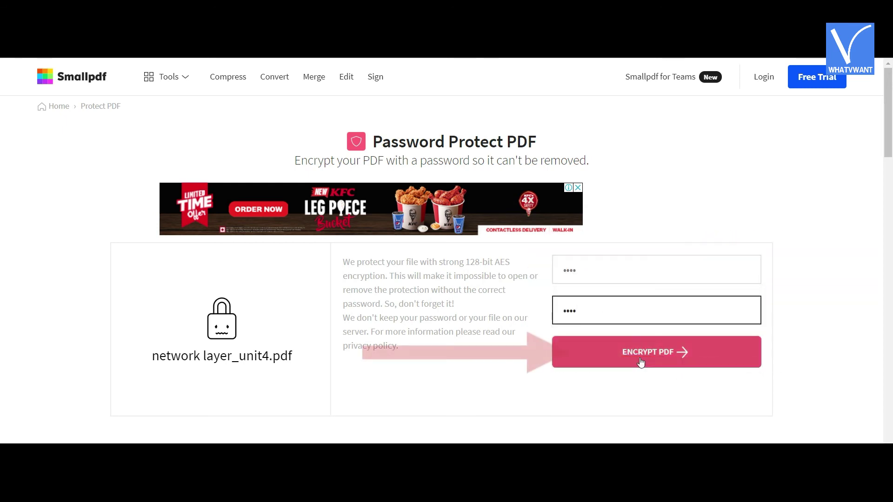
{"action": "left_click", "coordinate": [641, 362]}
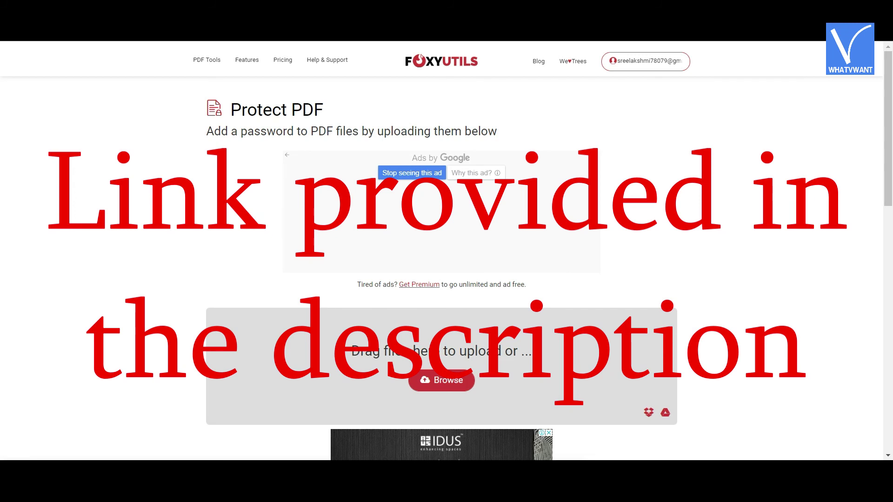
- Upload project documrnt (2).pdf to FoxyUtils, enter a protection password, and run Protect PDF
{"action": "left_click", "coordinate": [438, 379]}
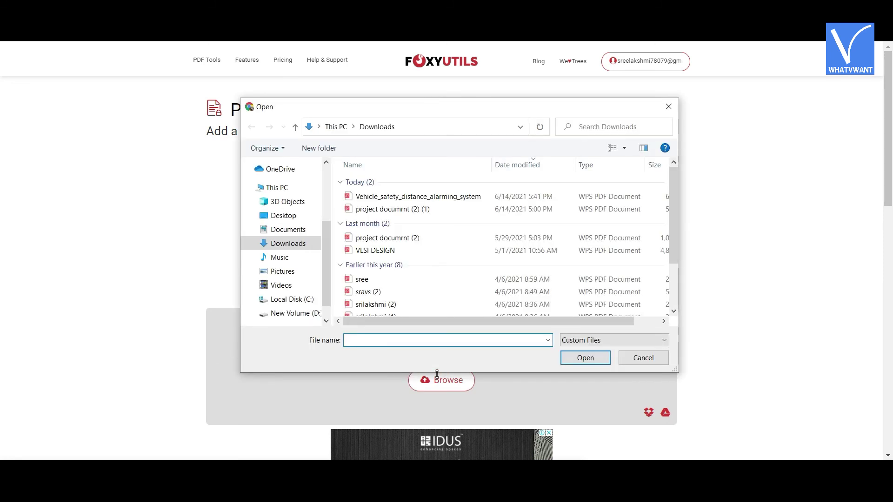
{"action": "double_click", "coordinate": [395, 239]}
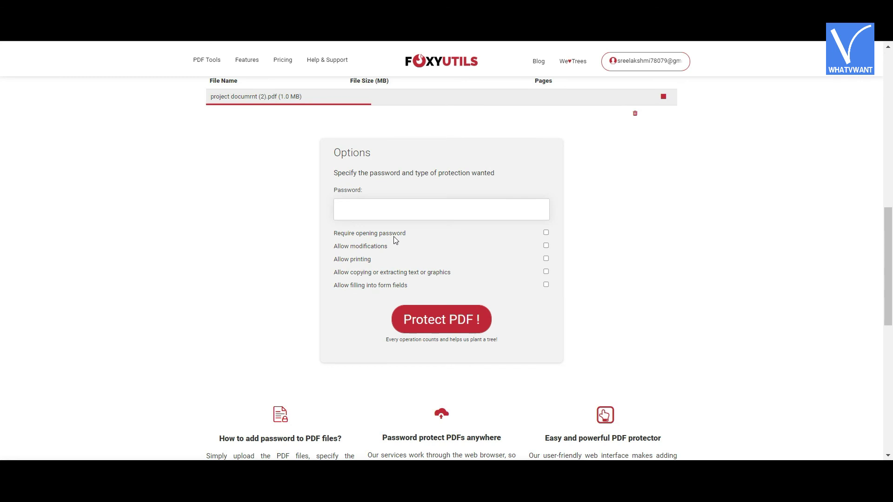
{"action": "left_click", "coordinate": [378, 216]}
{"action": "type", "text": "1"}
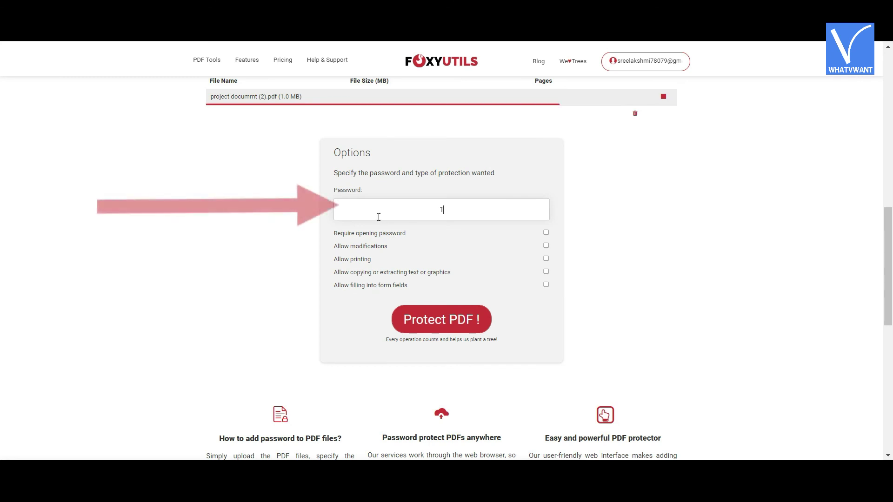
{"action": "type", "text": "2345"}
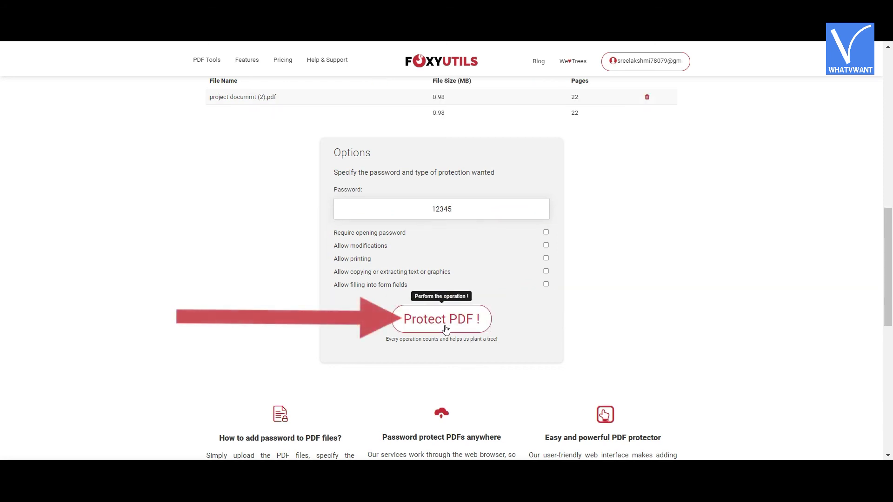
{"action": "left_click", "coordinate": [446, 329]}
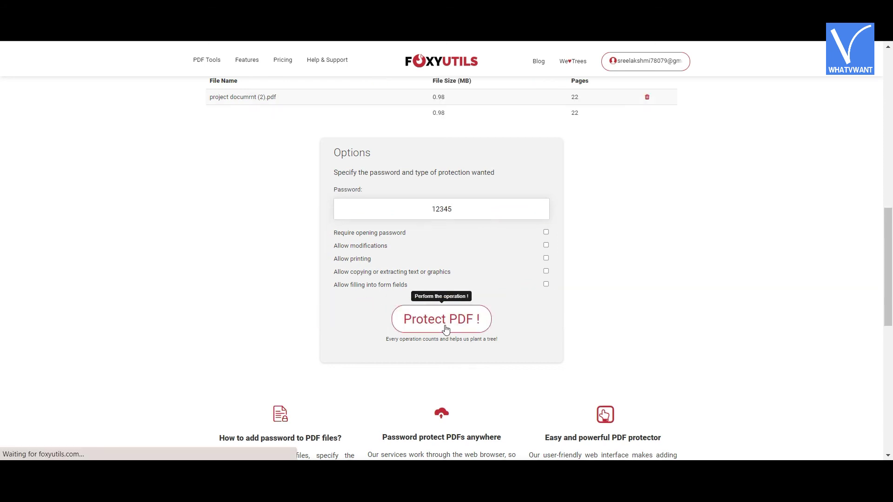